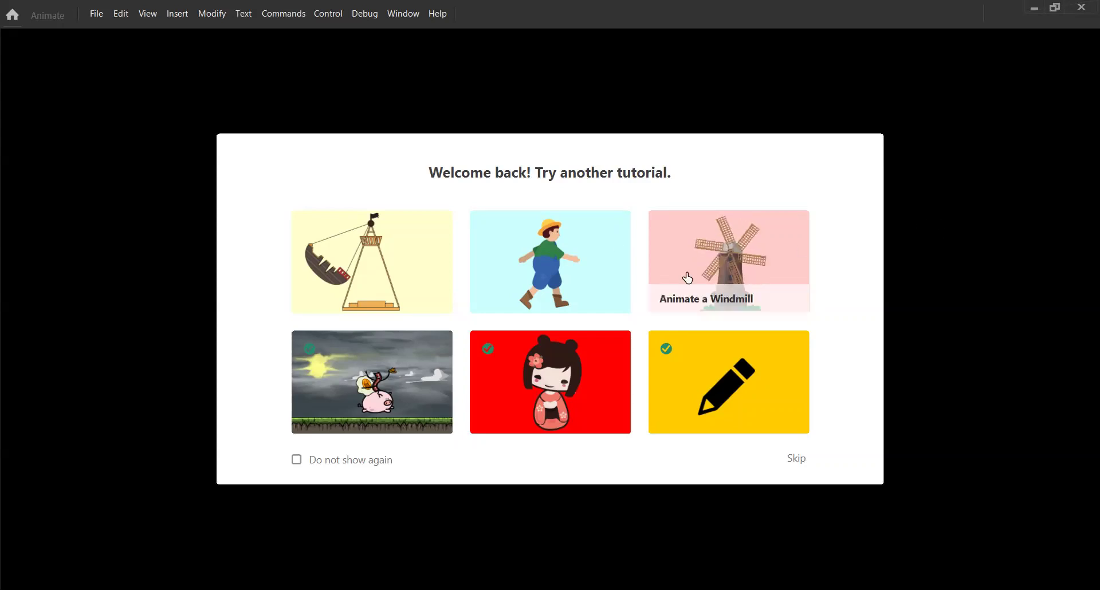
# Skip the tutorial suggestions and start a new document from the Home screen.
pyautogui.click(797, 459)
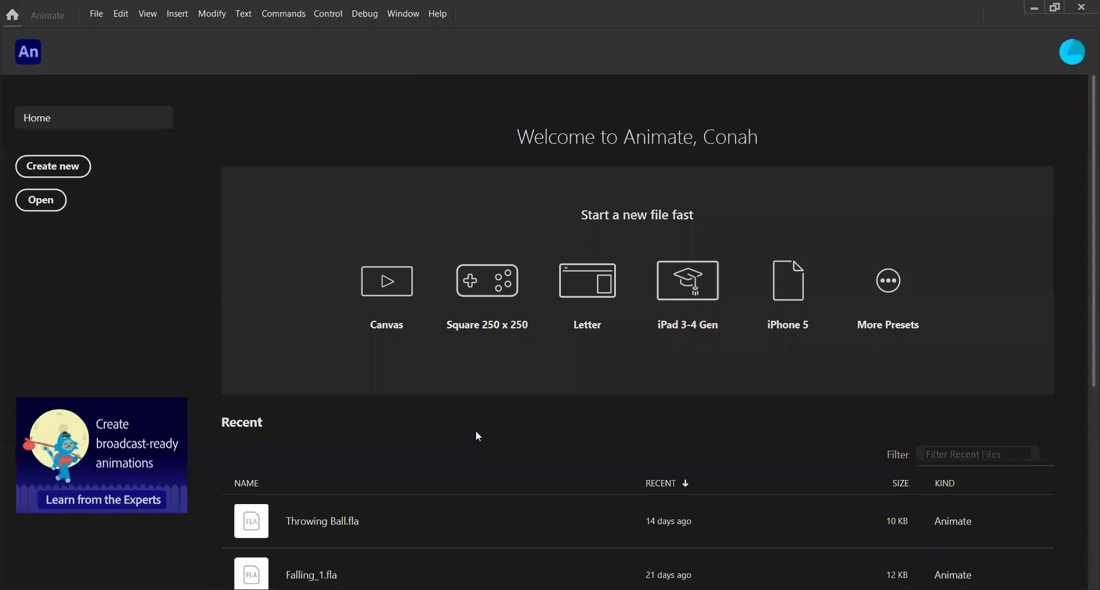
pyautogui.click(67, 172)
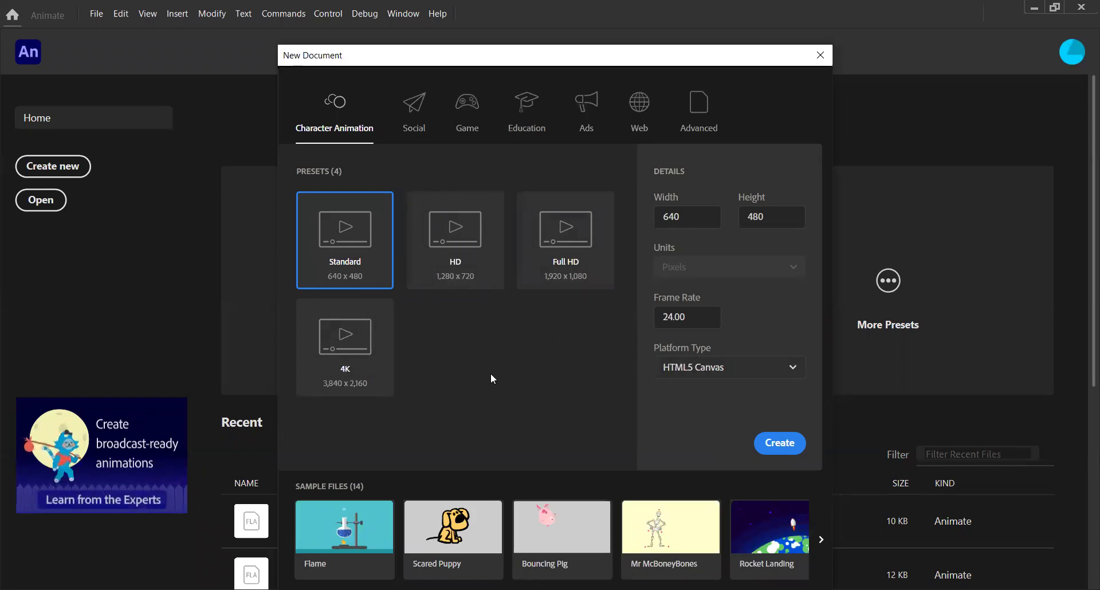
pyautogui.click(469, 254)
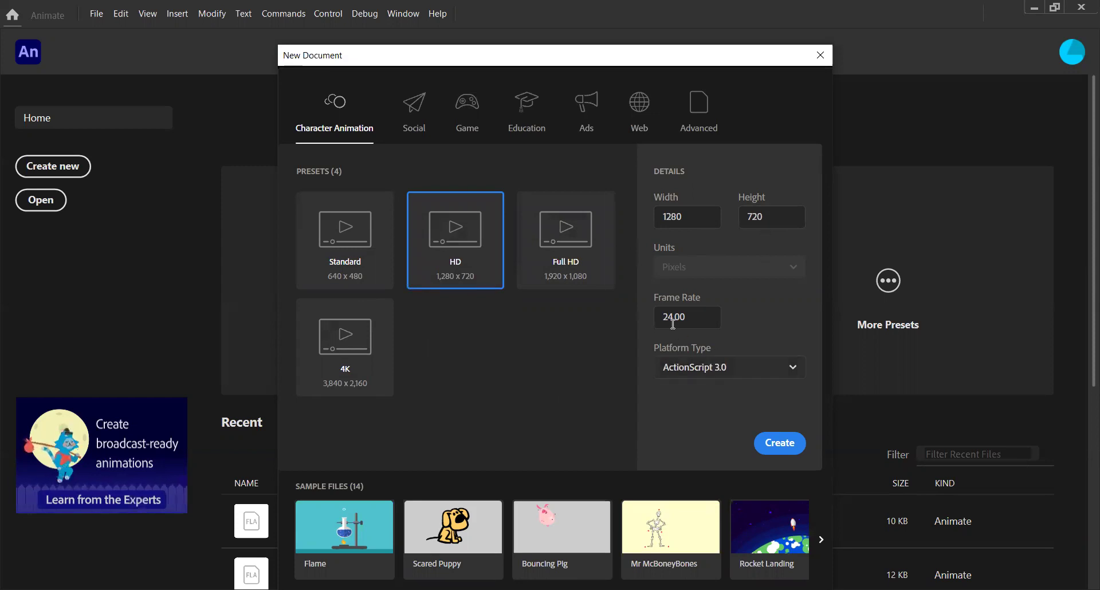
pyautogui.click(561, 243)
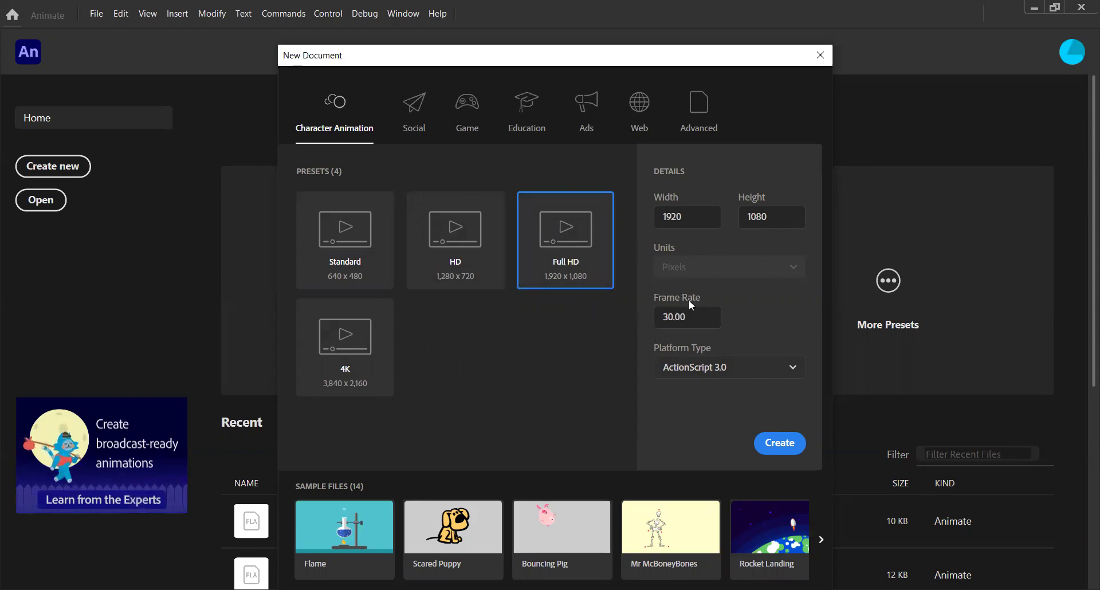
pyautogui.click(361, 254)
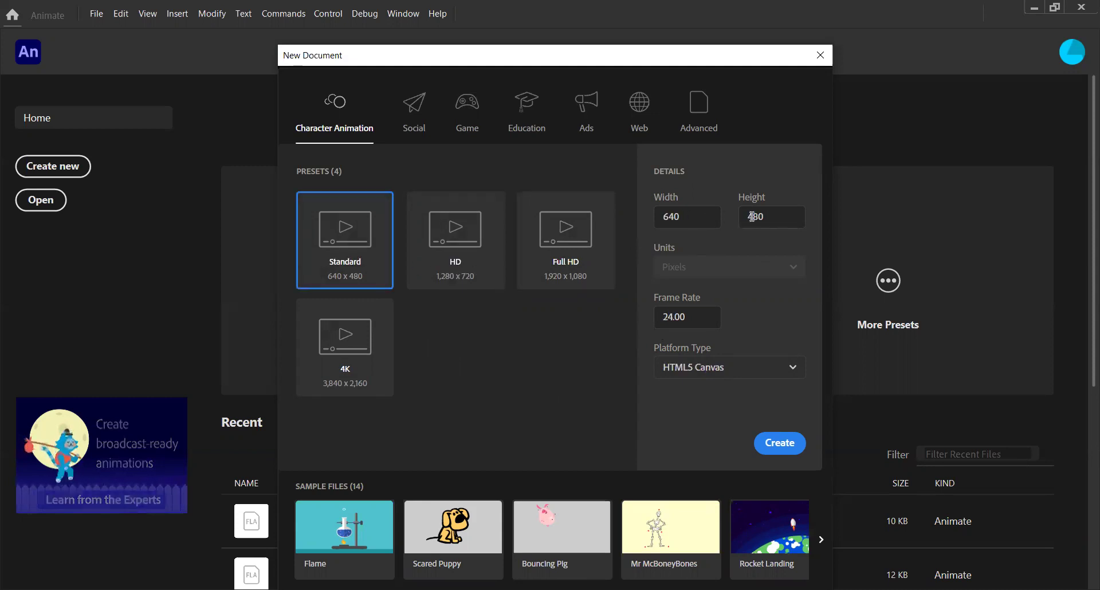
# Change the document width to 520 px and the frame rate to 30.00 fps.
pyautogui.press('Tab')
pyautogui.write('520')
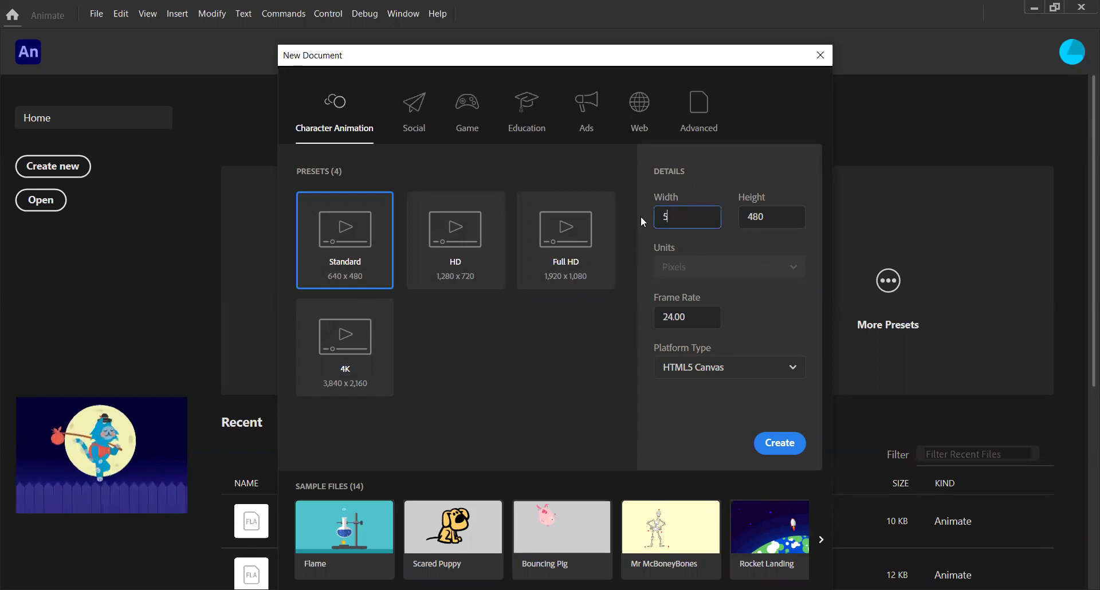
pyautogui.click(693, 235)
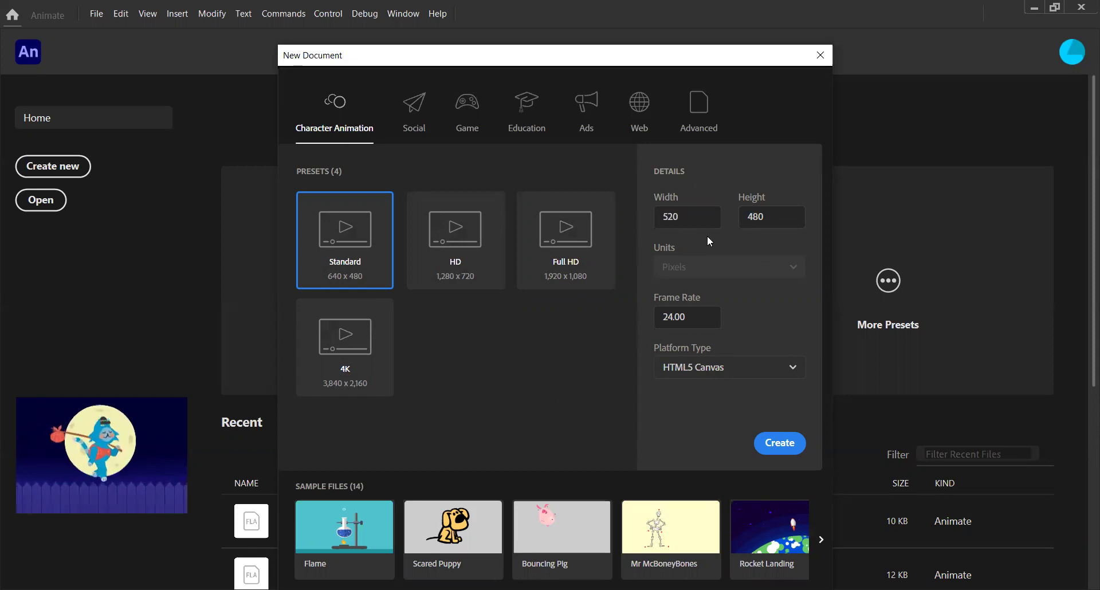
pyautogui.press('Tab')
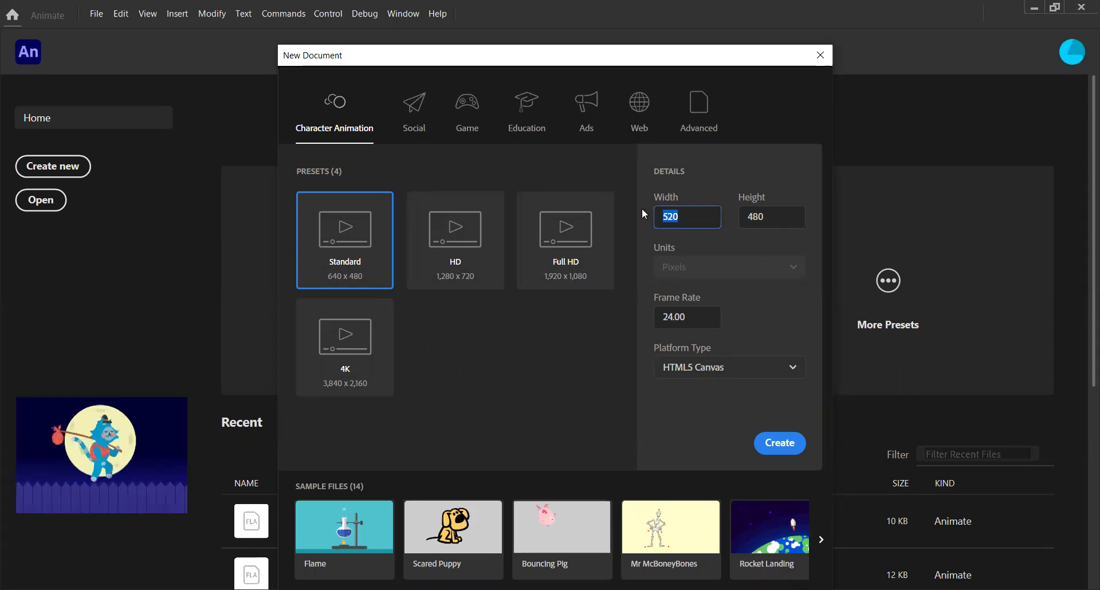
pyautogui.click(728, 224)
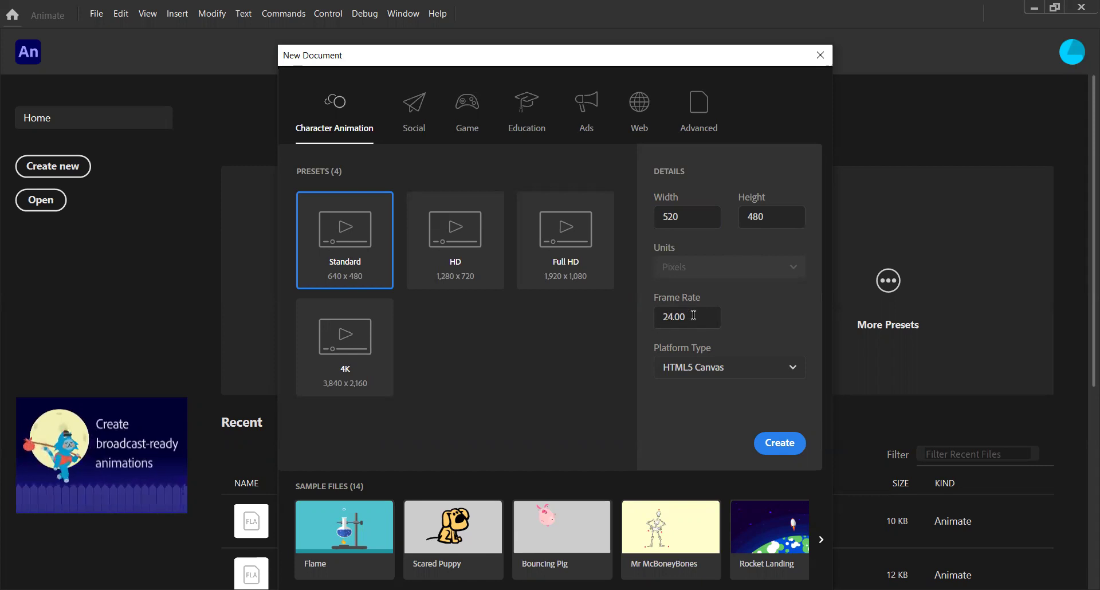
pyautogui.click(649, 318)
pyautogui.write('30.00')
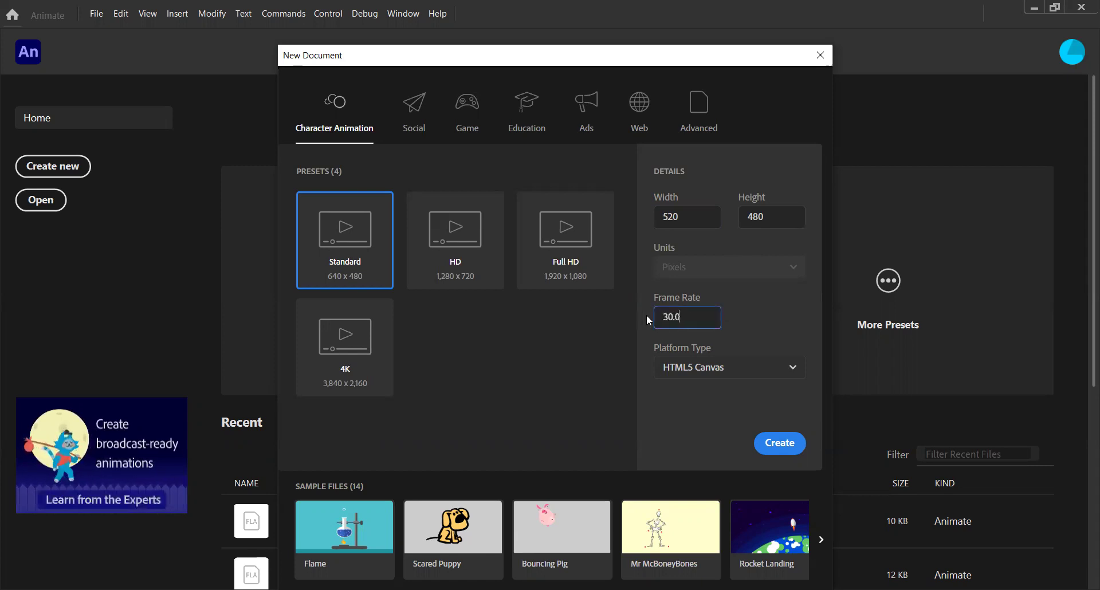
pyautogui.click(744, 311)
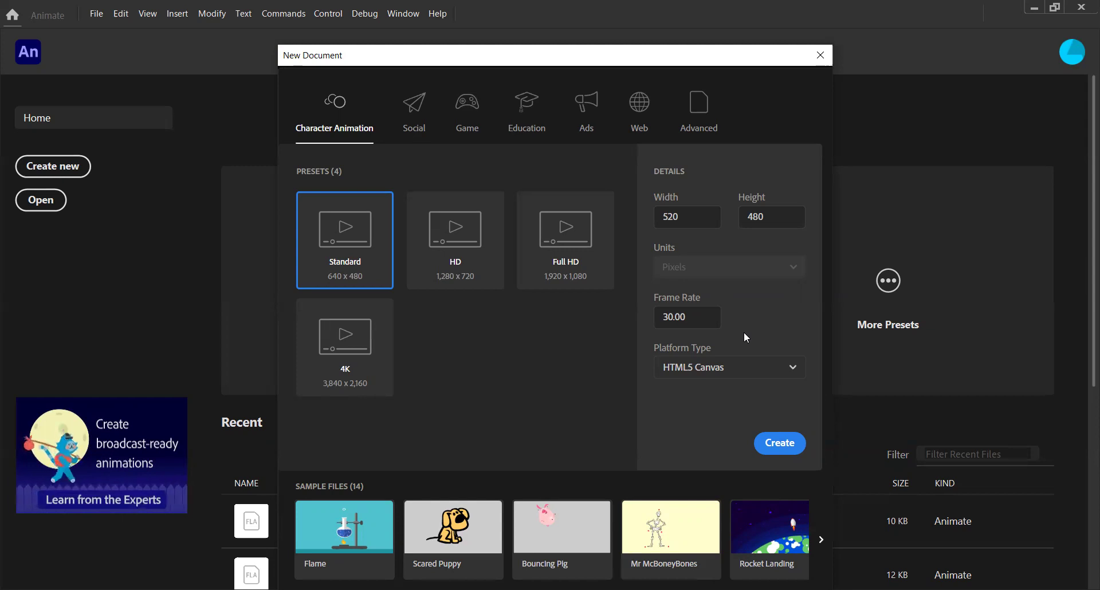
pyautogui.click(766, 370)
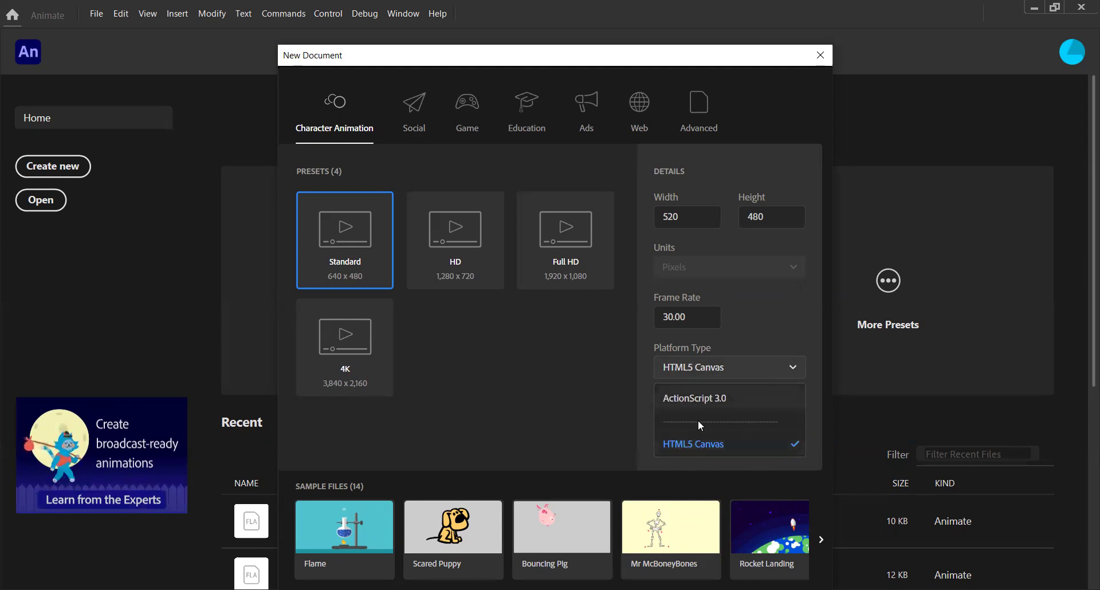
pyautogui.click(795, 369)
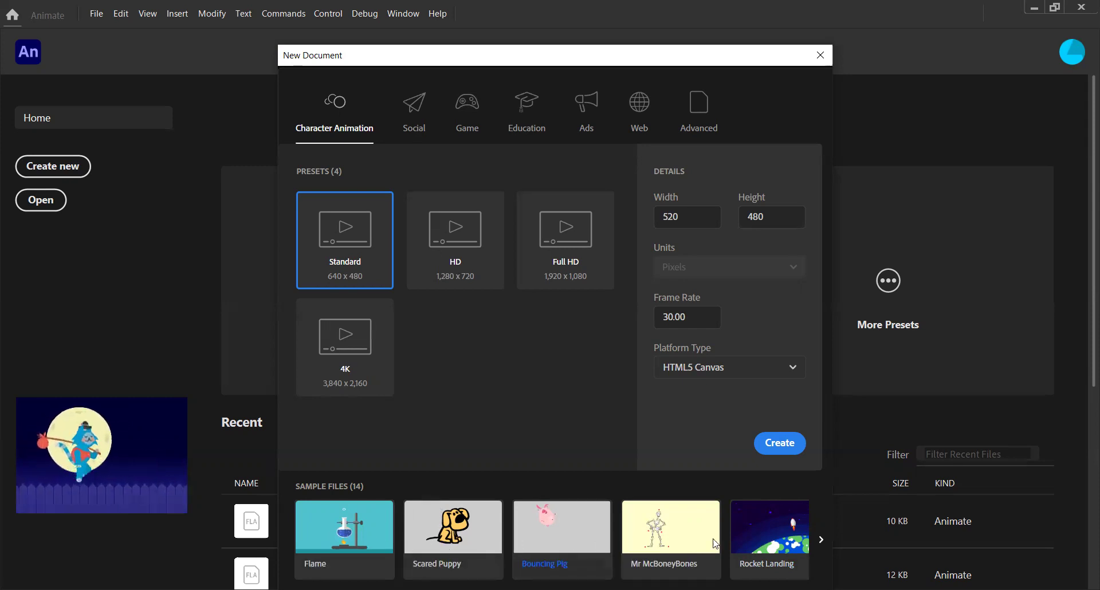
# Page through all the sample files, then create the 520 × 480, 30 fps Canvas document.
pyautogui.click(821, 538)
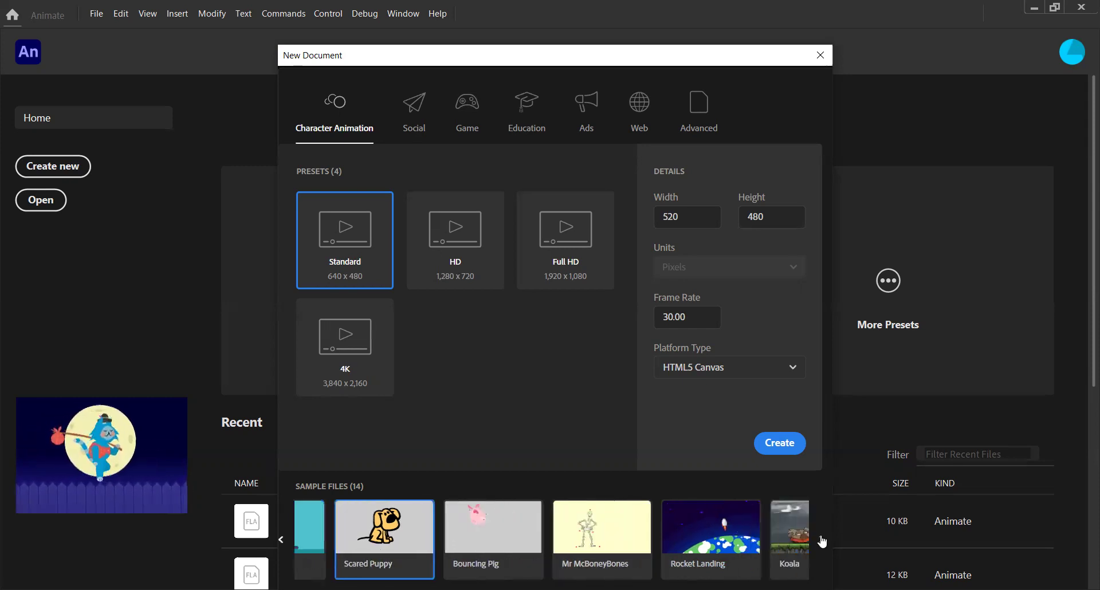
pyautogui.click(822, 539)
pyautogui.click(823, 541)
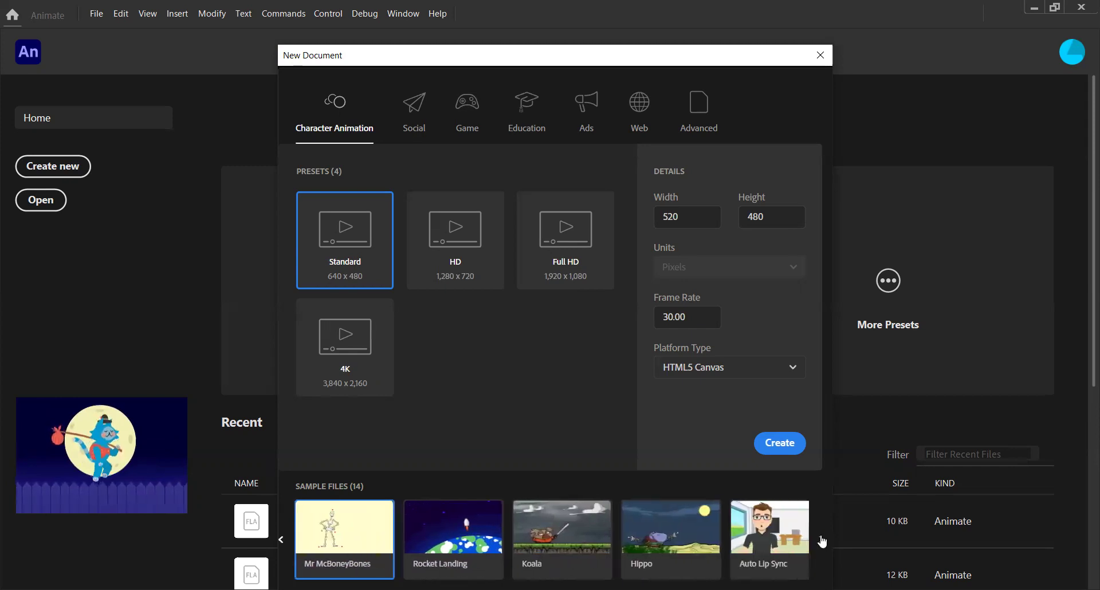
pyautogui.click(823, 541)
pyautogui.click(823, 541)
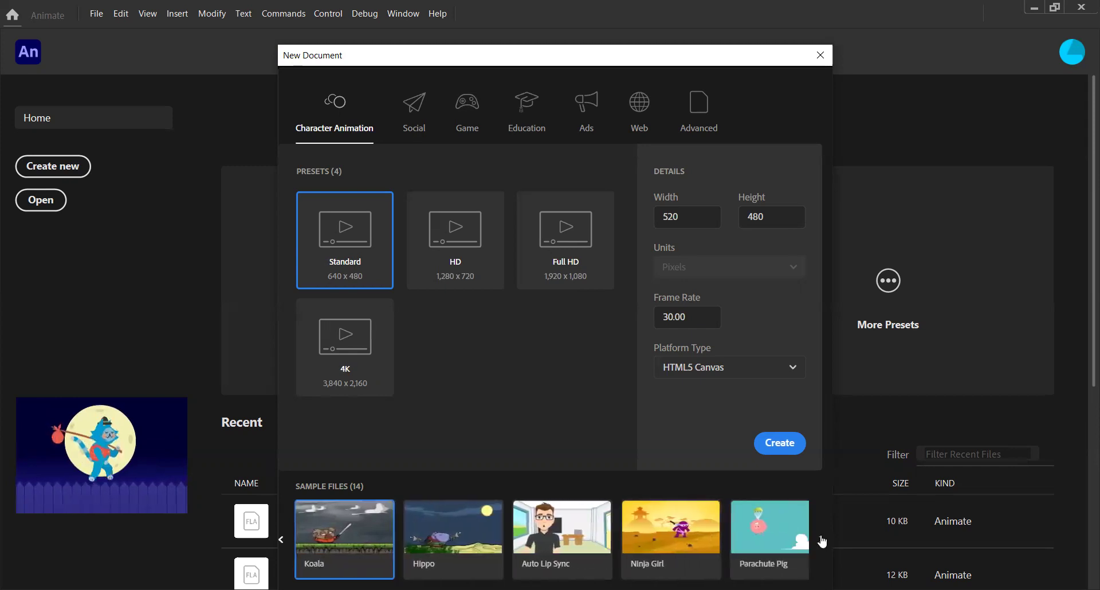
pyautogui.click(822, 541)
pyautogui.click(822, 541)
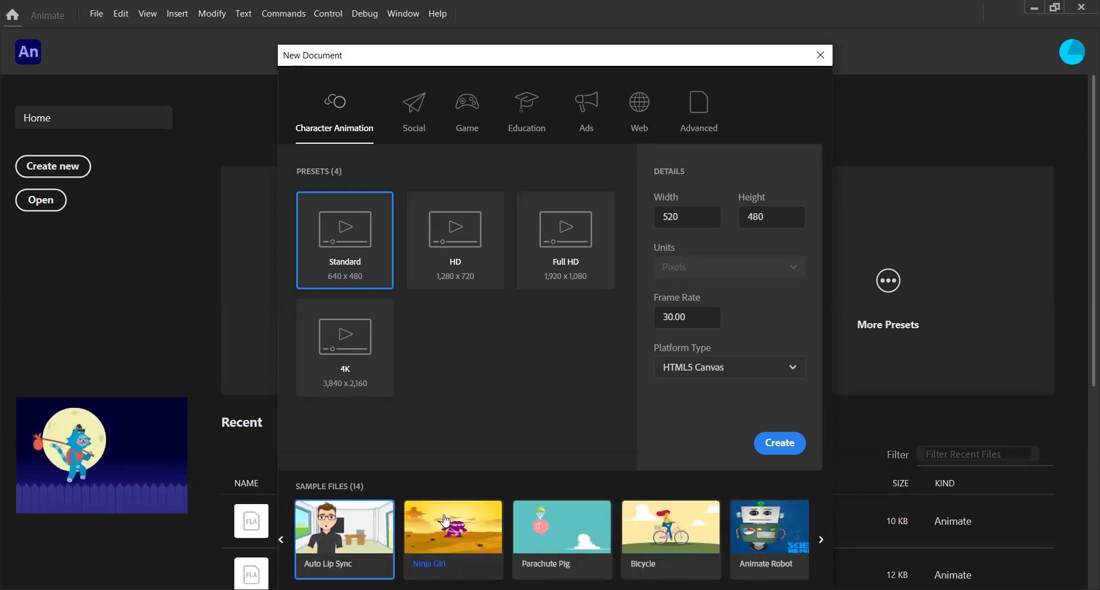
pyautogui.click(769, 447)
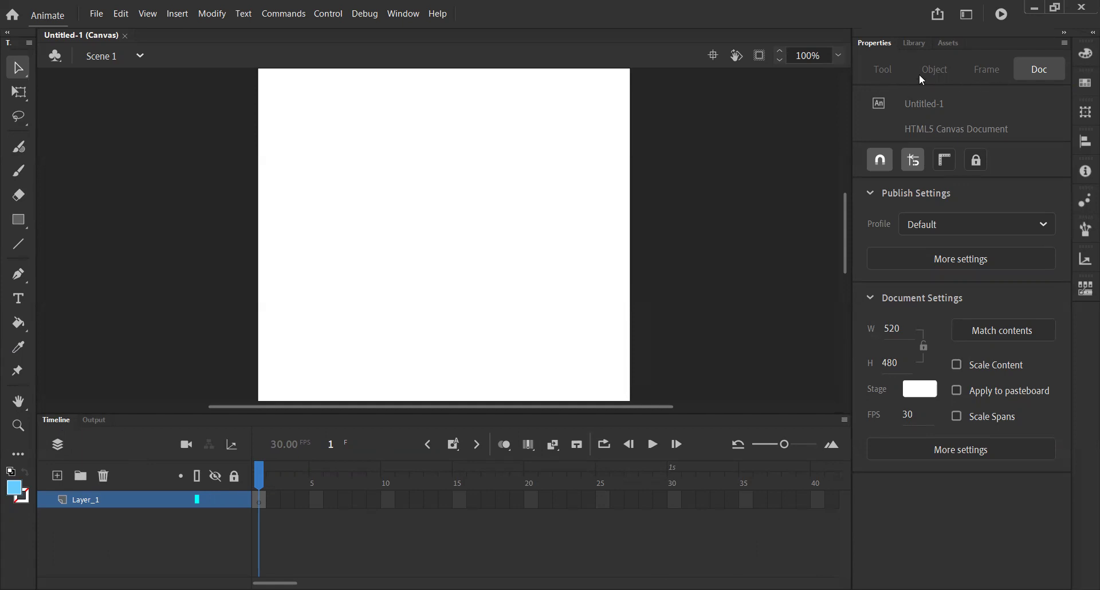
pyautogui.click(916, 44)
pyautogui.click(942, 44)
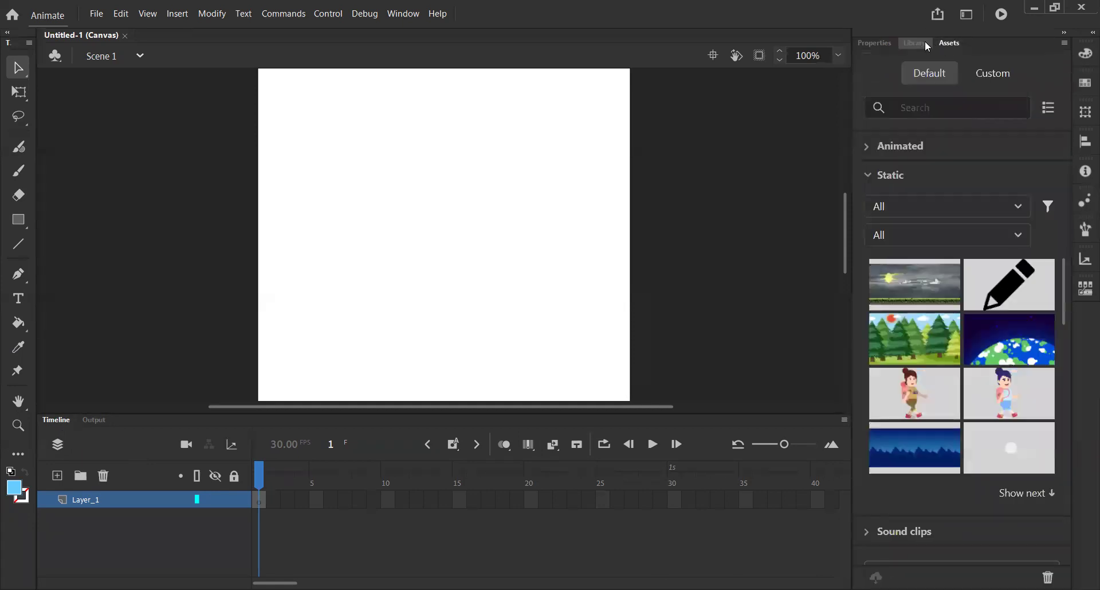
pyautogui.click(885, 42)
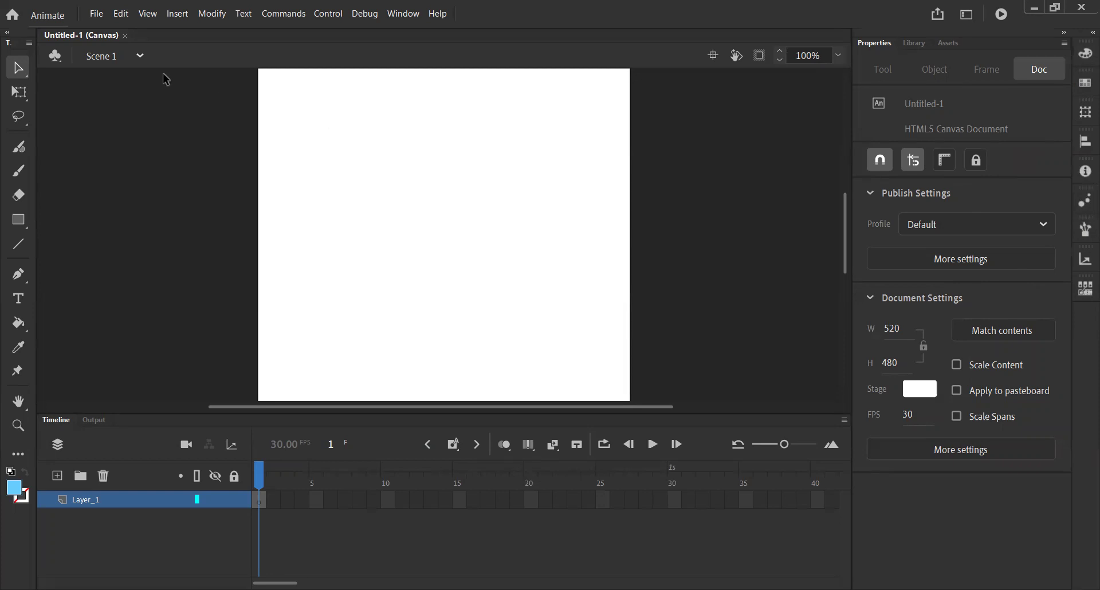
# Hide the Tools panel from the Window menu, restore it, and reopen the Window menu.
pyautogui.hotkey('alt', 'w')
pyautogui.press('Return')
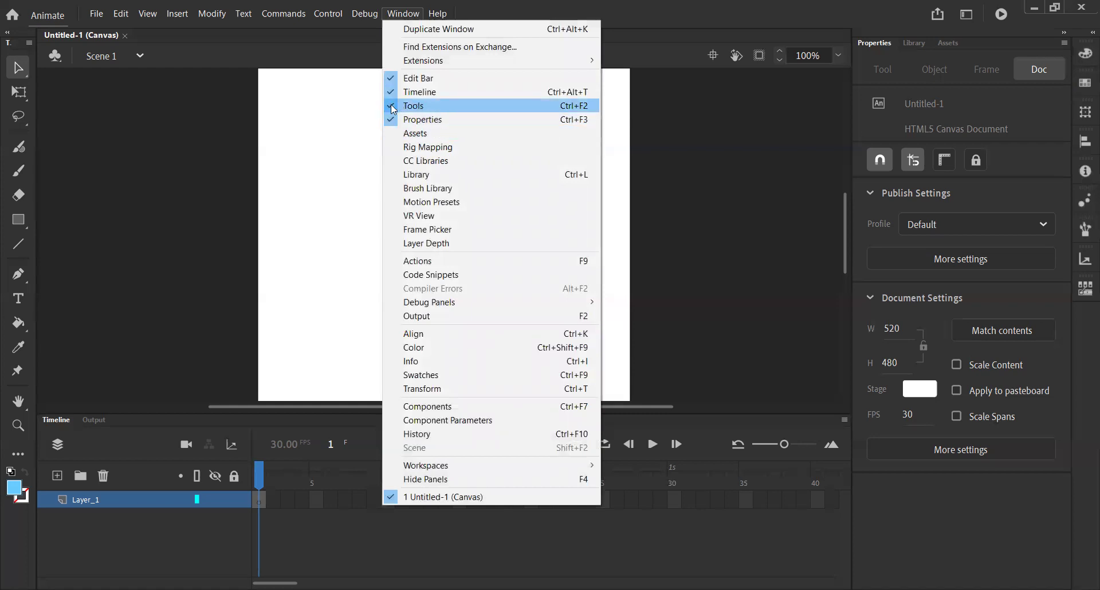
pyautogui.click(392, 108)
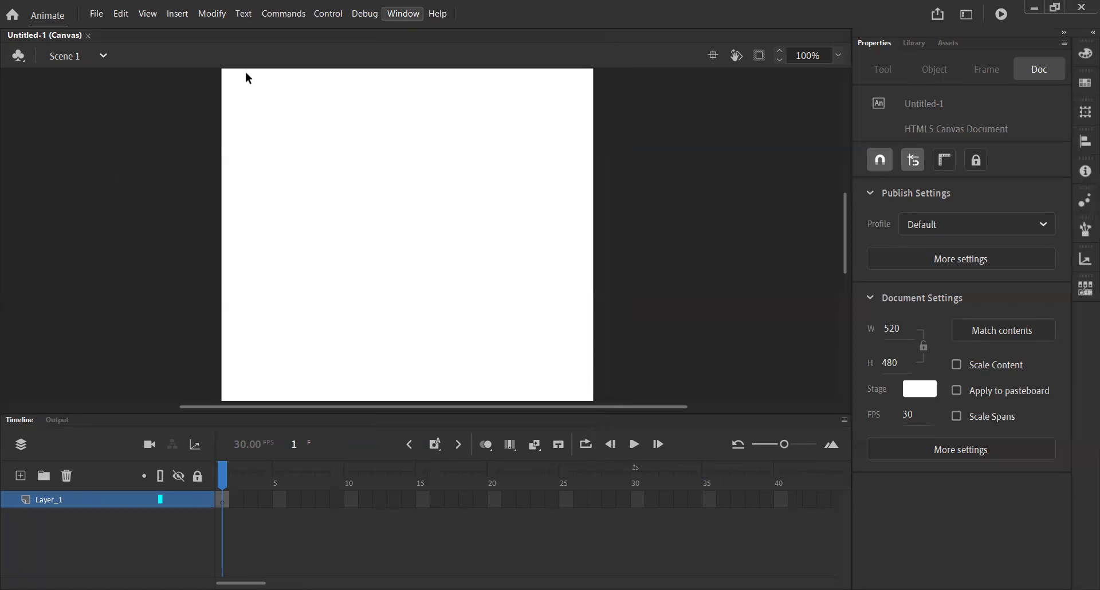
pyautogui.press('Down')
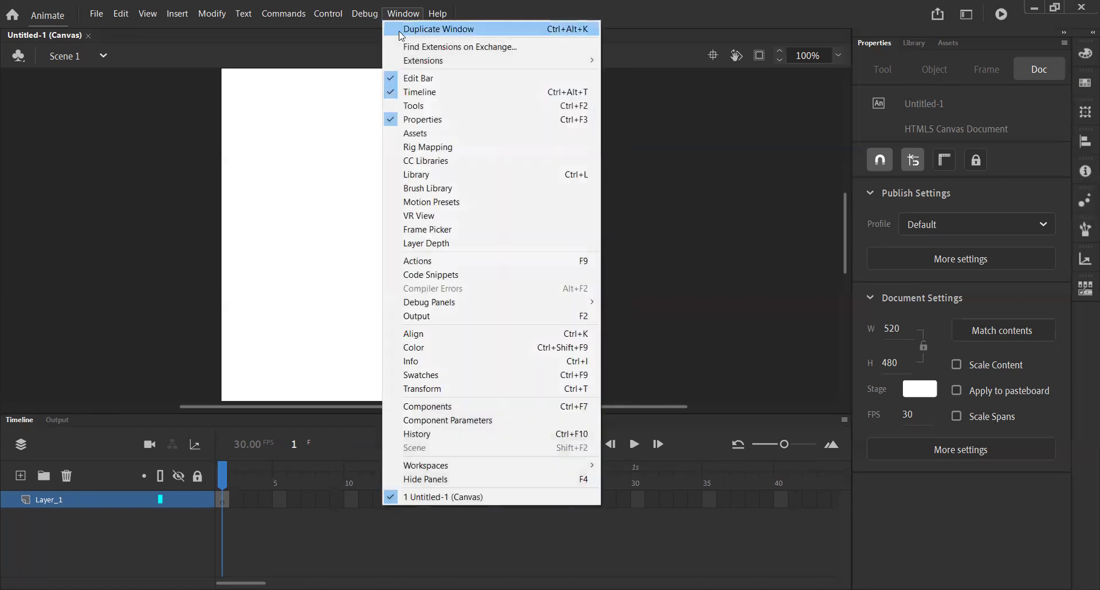
pyautogui.click(413, 105)
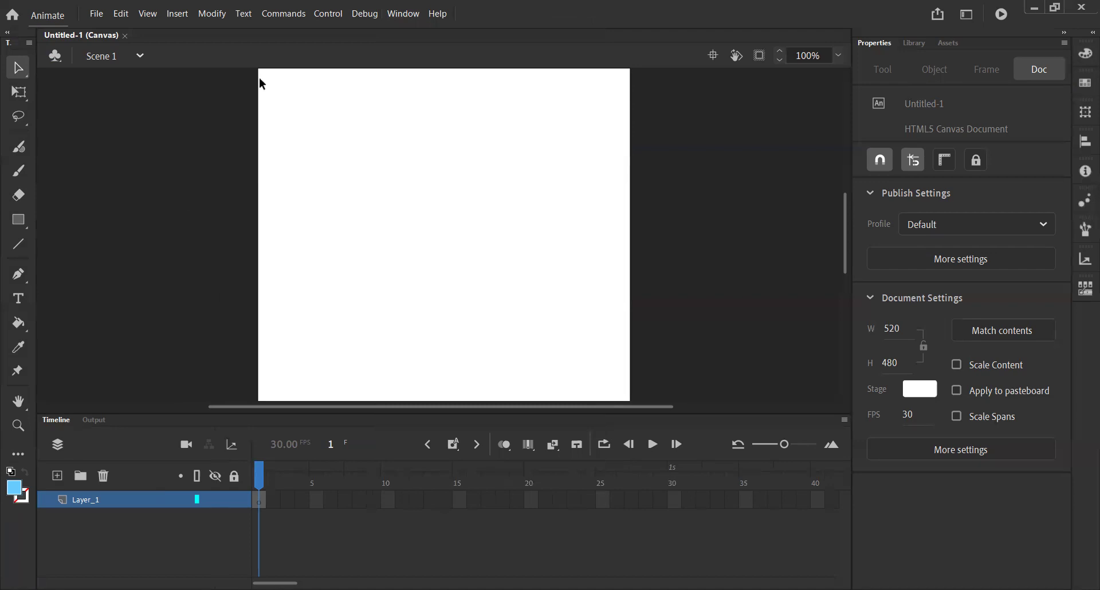
pyautogui.hotkey('alt', 'w')
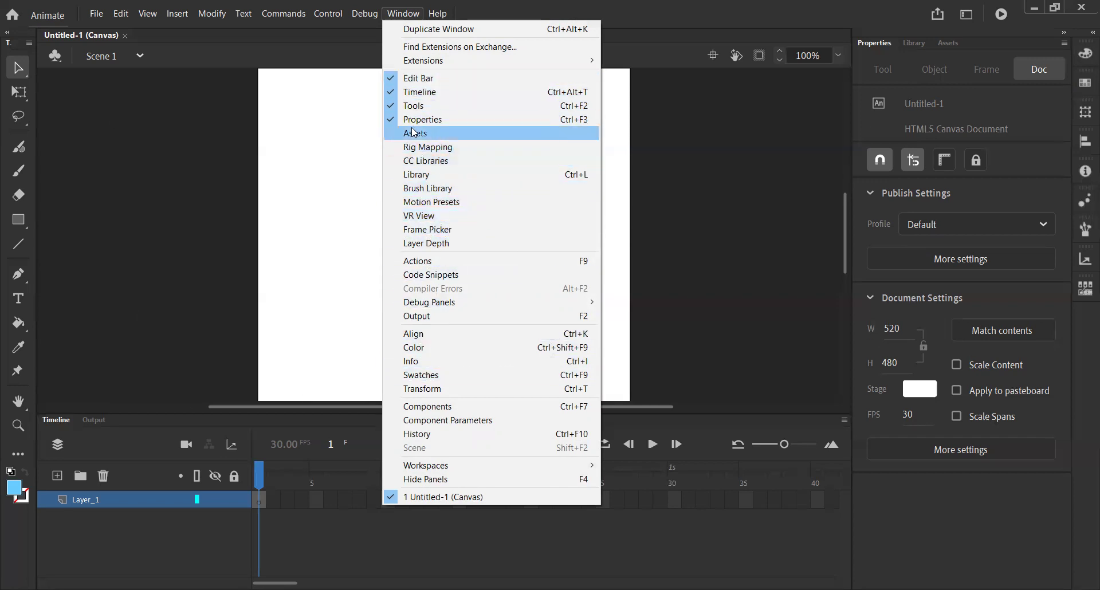
# Close the Window menu and select the Free Transform Tool.
pyautogui.click(673, 117)
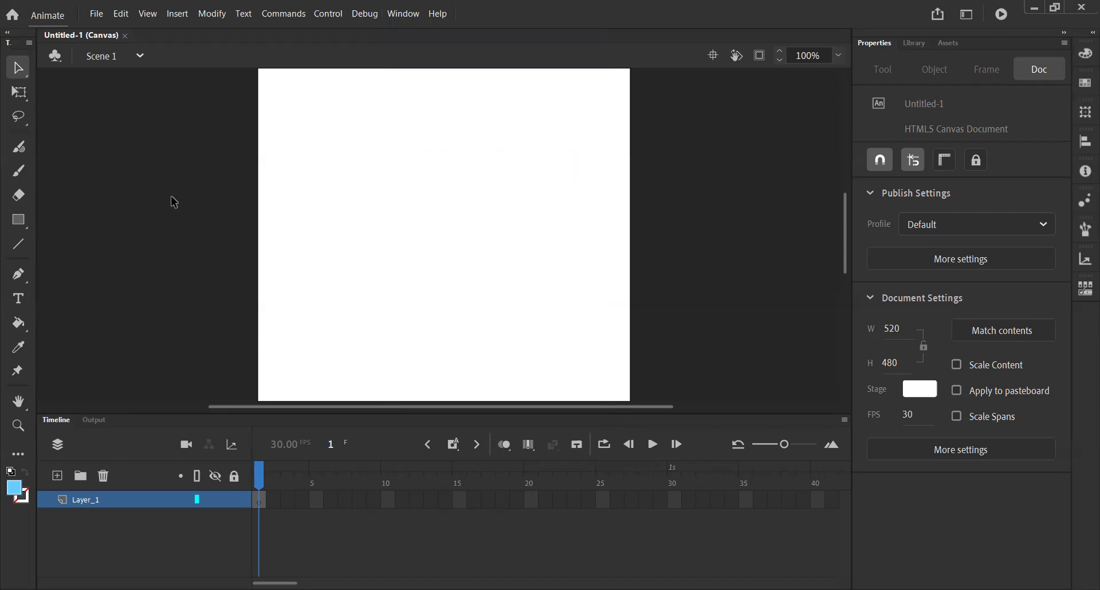
pyautogui.click(18, 94)
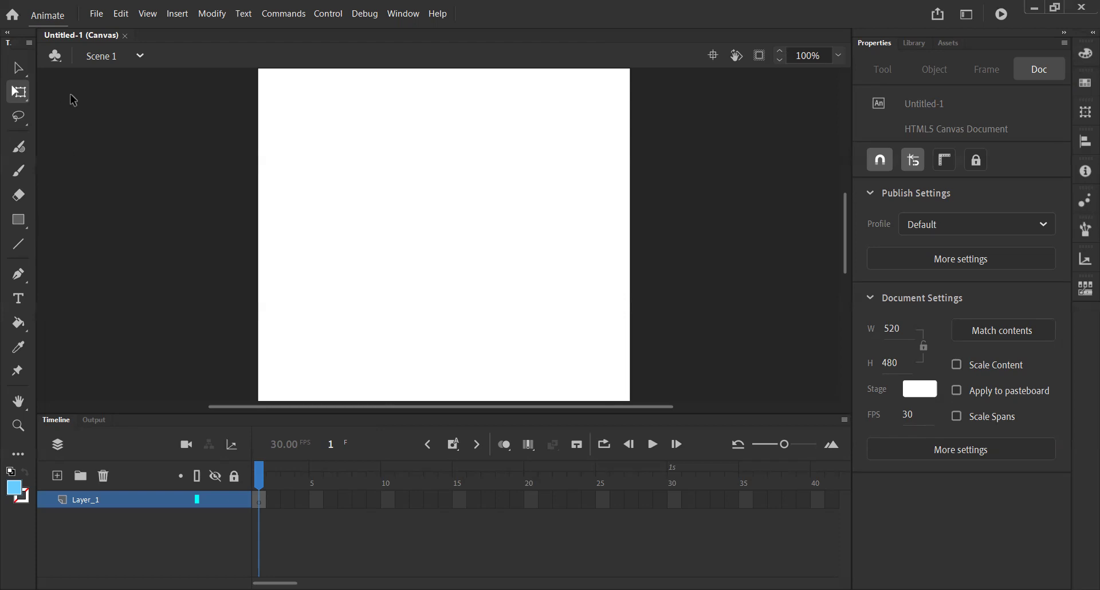
# Draw a trial light-blue rectangle on the stage, then undo it.
pyautogui.click(19, 224)
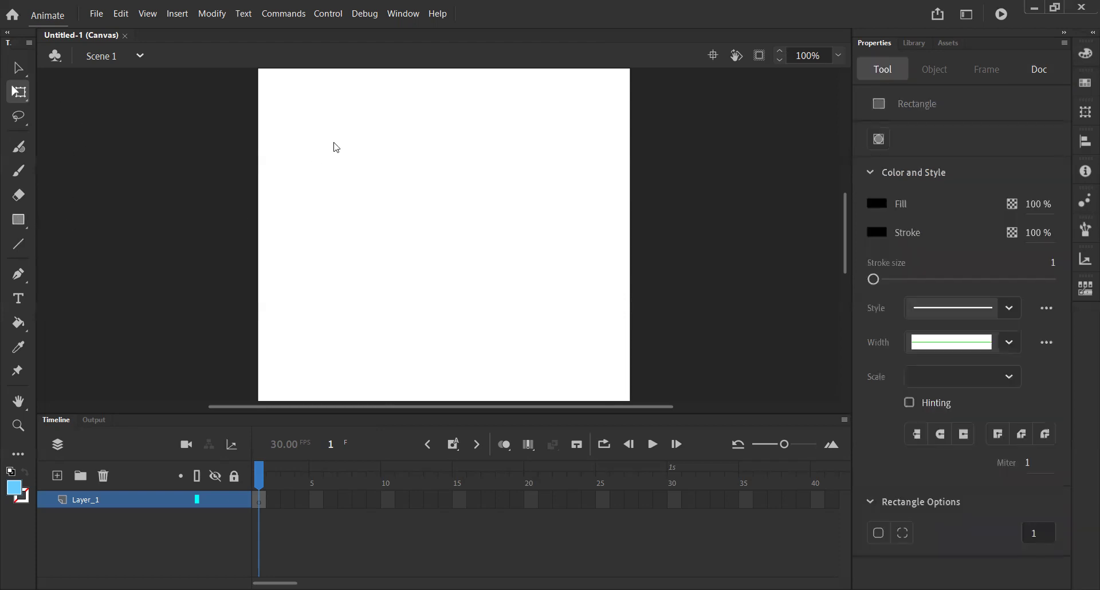
pyautogui.moveTo(338, 152)
pyautogui.mouseDown()
pyautogui.moveTo(441, 224)
pyautogui.moveTo(496, 226)
pyautogui.mouseUp()
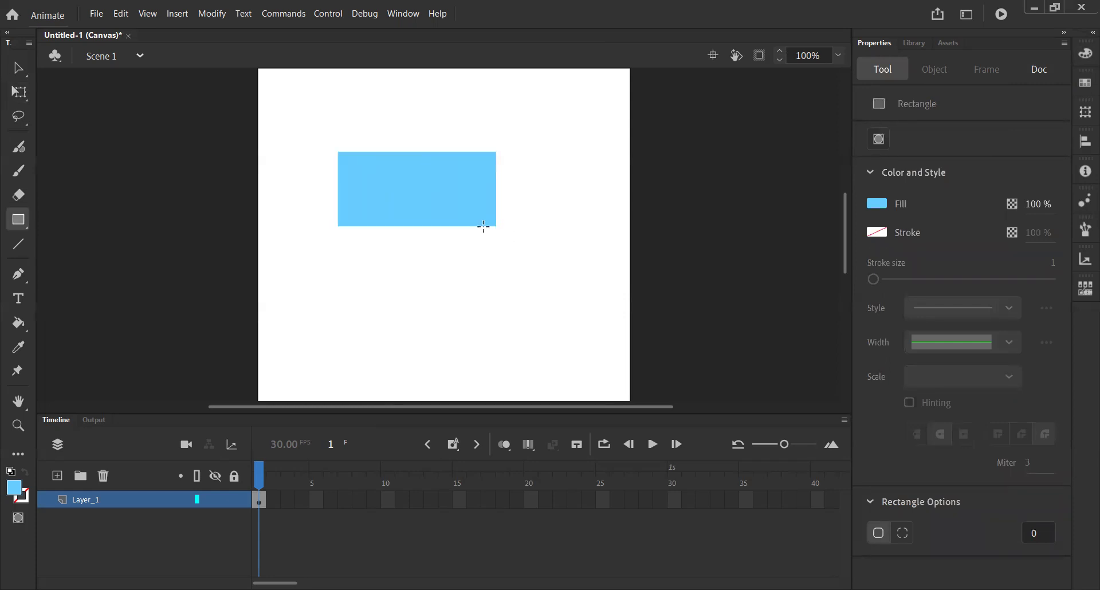
pyautogui.hotkey('ctrl', 'z')
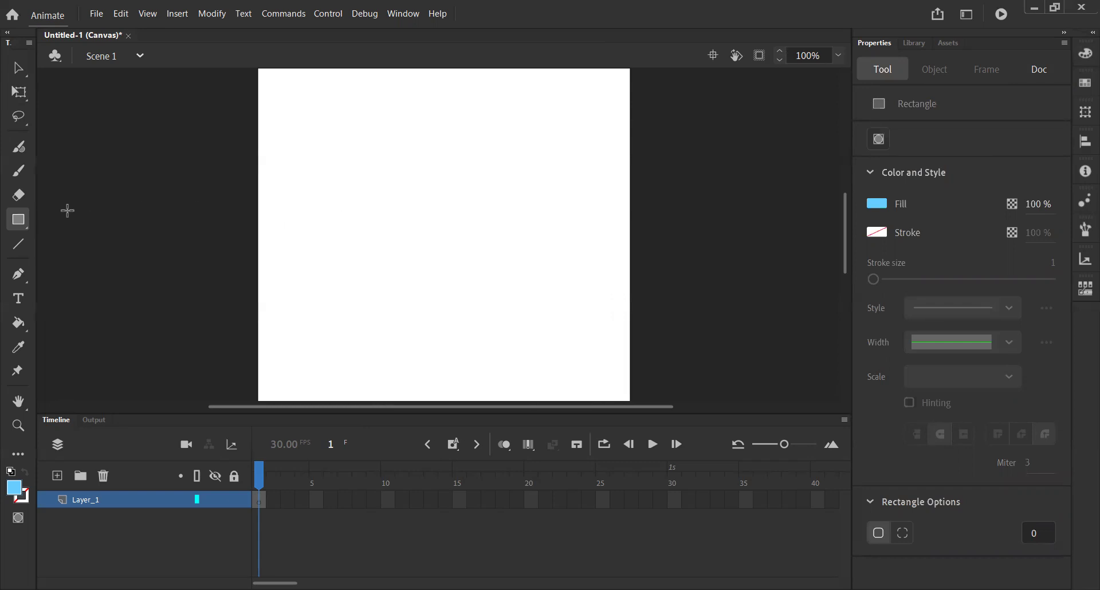
# Switch to the Oval Tool and draw a light-blue circle near the stage centre.
pyautogui.click(21, 226)
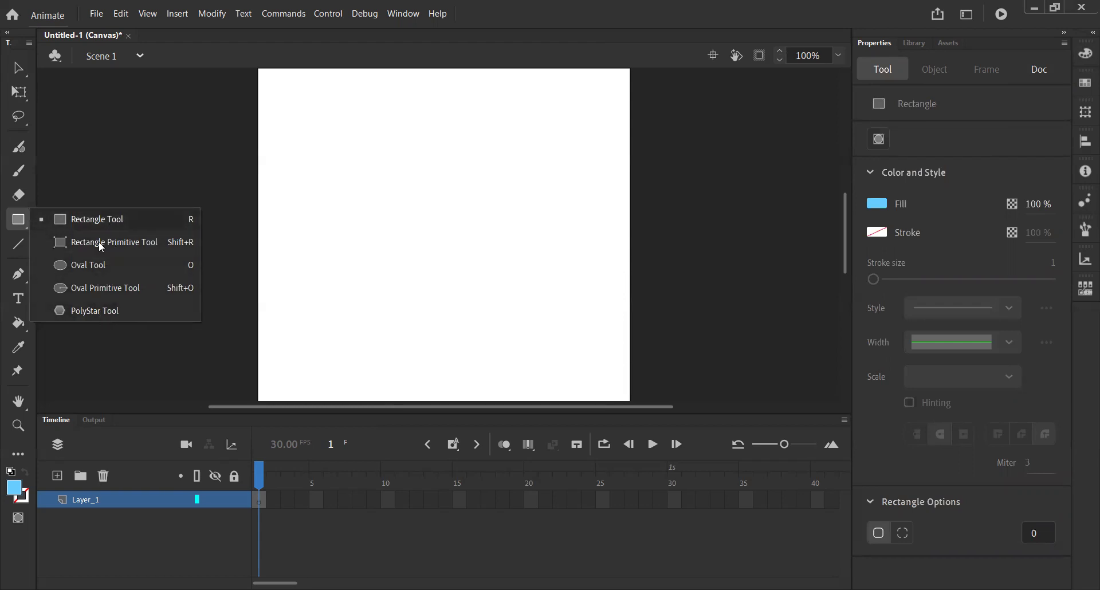
pyautogui.click(85, 265)
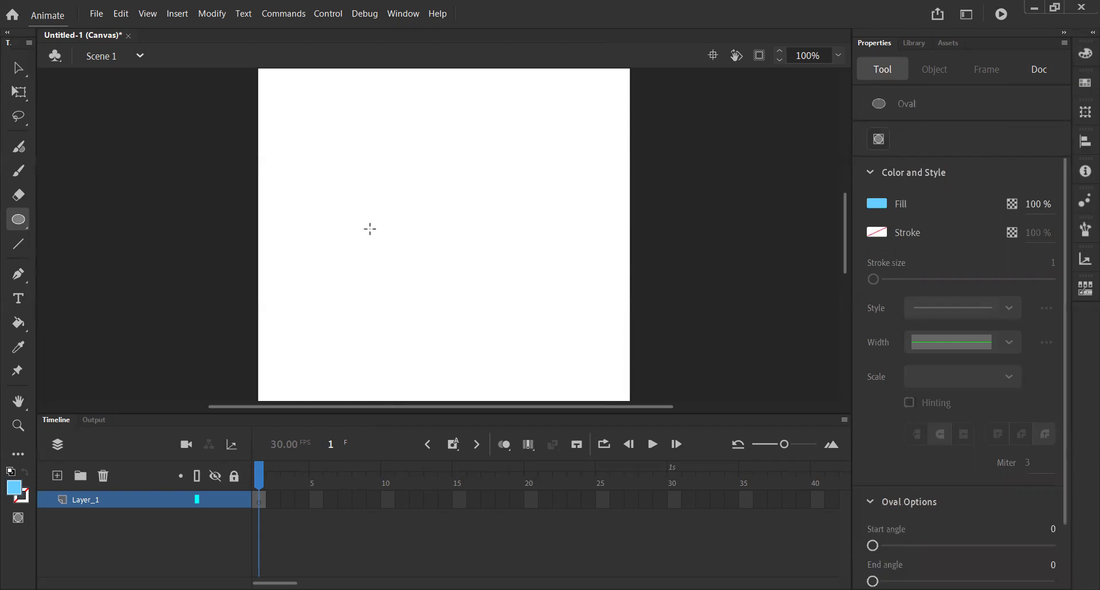
pyautogui.moveTo(383, 171); pyautogui.dragTo(493, 283)
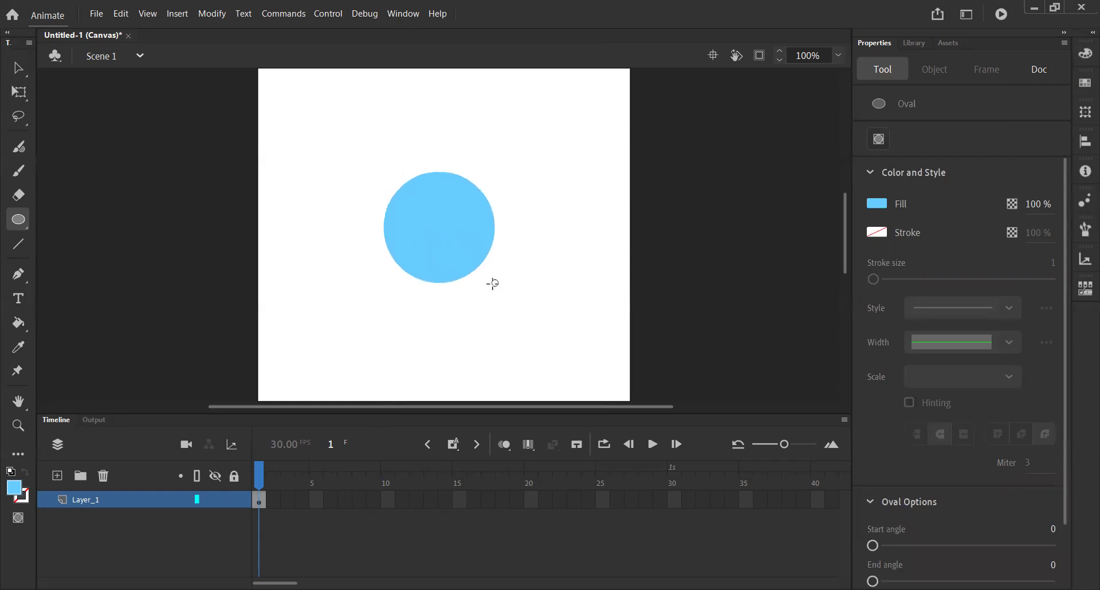
# Free-transform the blue circle into an upright 94.5 × 128.5 oval, then reselect it.
pyautogui.click(19, 93)
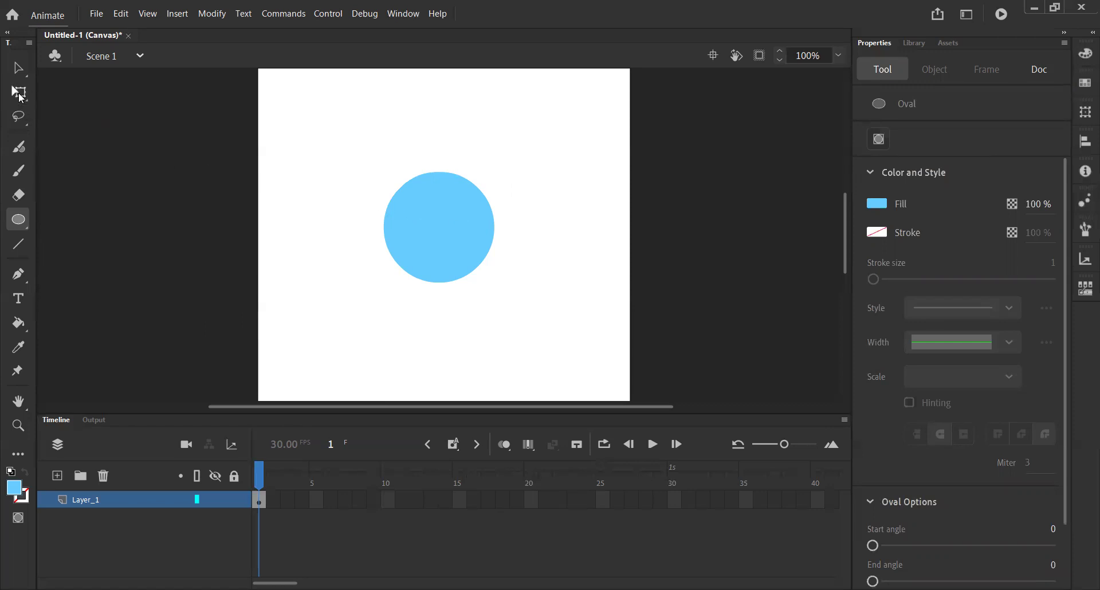
pyautogui.click(451, 214)
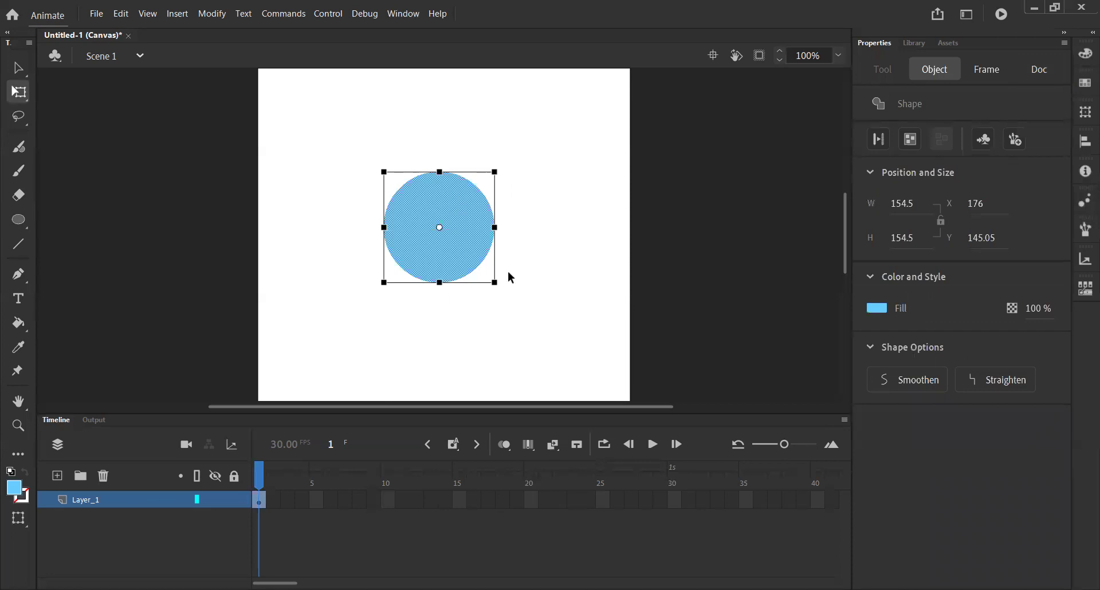
pyautogui.moveTo(439, 282)
pyautogui.mouseDown()
pyautogui.moveTo(438, 234)
pyautogui.moveTo(440, 272)
pyautogui.mouseUp()
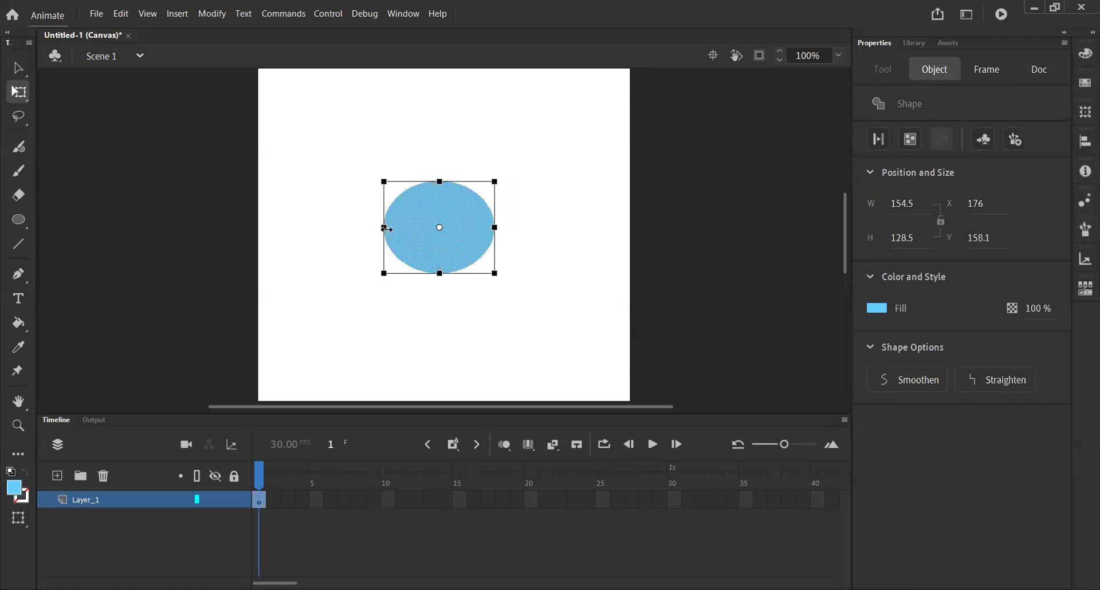
pyautogui.moveTo(385, 228); pyautogui.dragTo(403, 228)
pyautogui.click(458, 308)
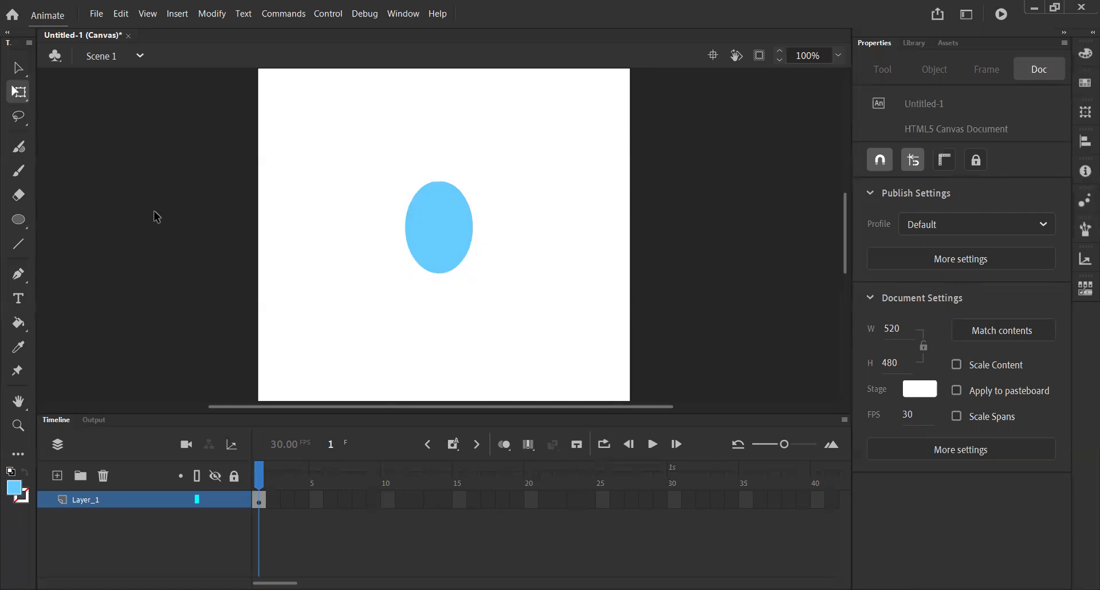
pyautogui.click(439, 219)
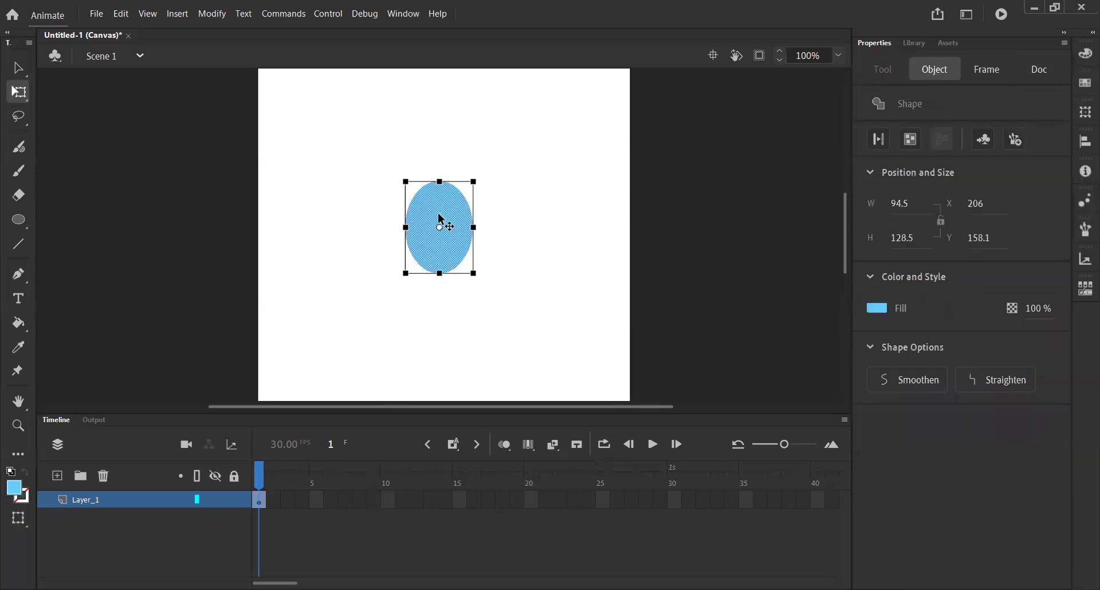
# Delete the selected light-blue oval from the stage.
pyautogui.press('Delete')
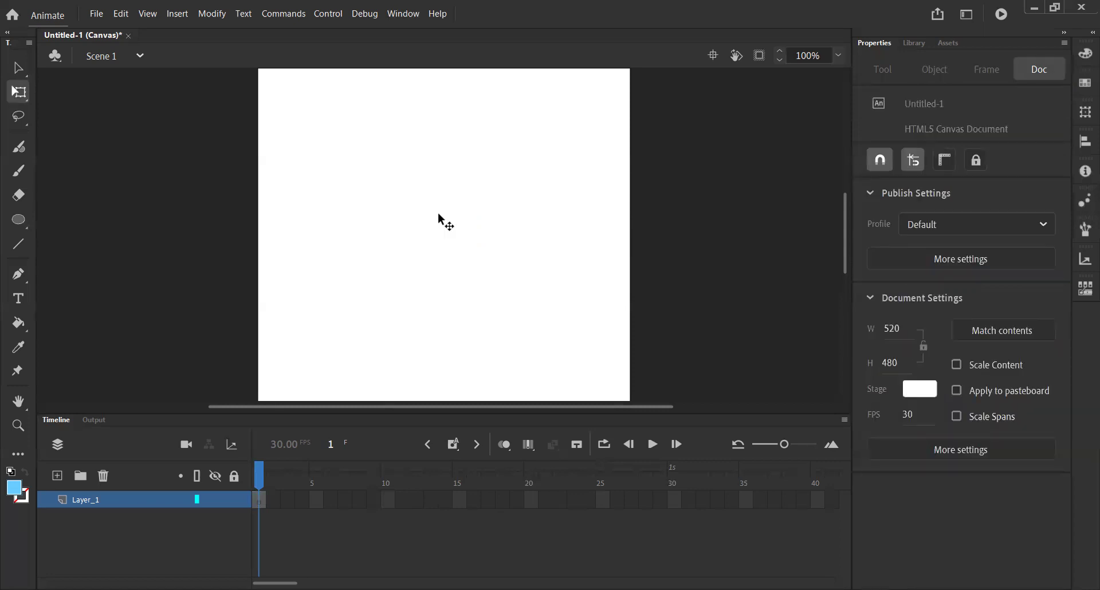